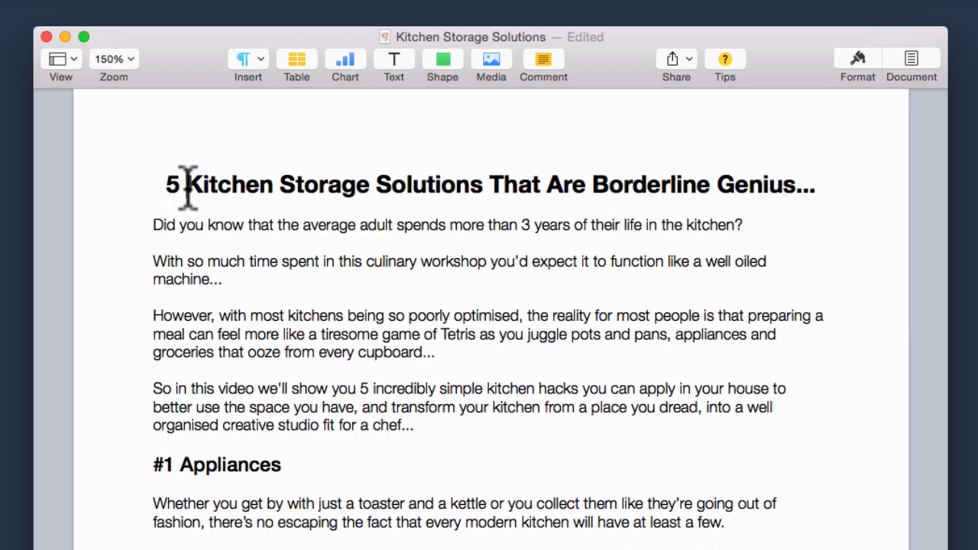
Step: Copy the title "5 Kitchen Storage Solutions That Are Borderline Genius..." from the Pages document into the video script's headline in Content Samurai
{"action": "triple_click", "coordinate": [186, 183]}
{"action": "right_click", "coordinate": [187, 187]}
{"action": "left_click", "coordinate": [203, 242]}
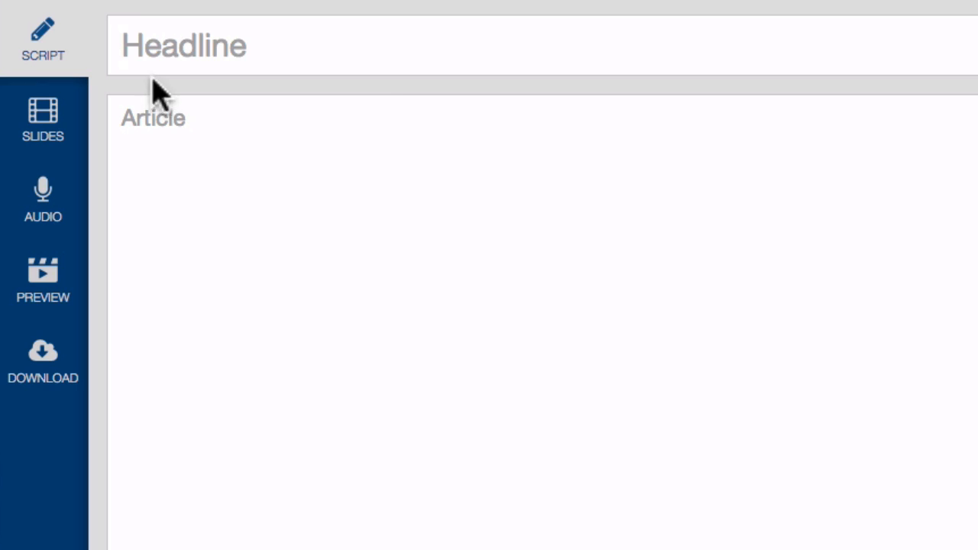
{"action": "right_click", "coordinate": [126, 49]}
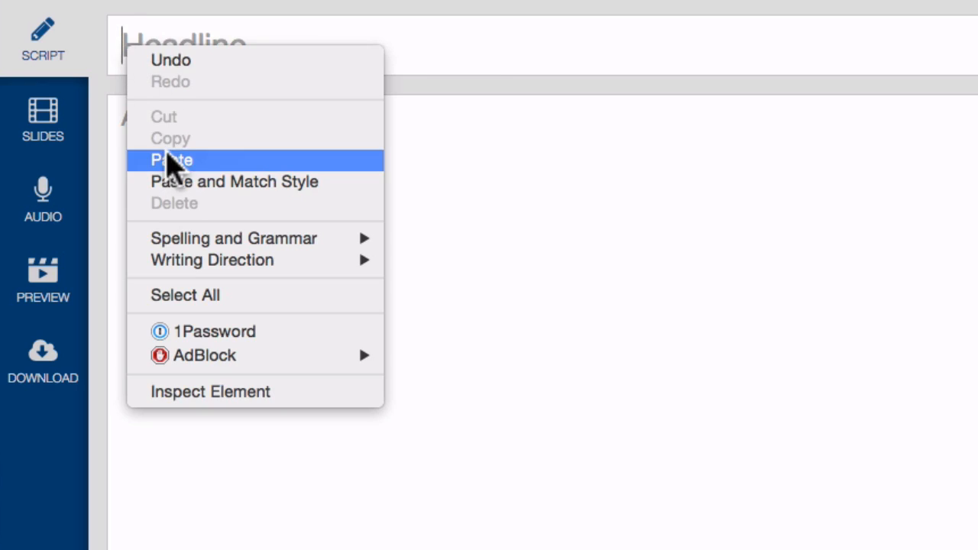
{"action": "left_click", "coordinate": [168, 159]}
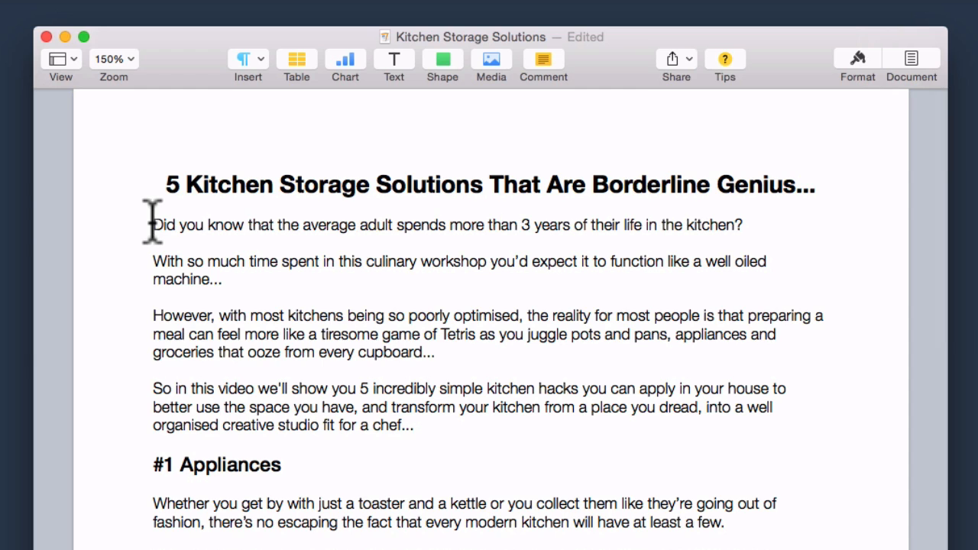
Step: Copy the document's whole body text below the title into the script's article field and create the video slides from it
{"action": "left_click_drag", "start_coordinate": [151, 224], "coordinate": [430, 243]}
{"action": "right_click", "coordinate": [406, 229]}
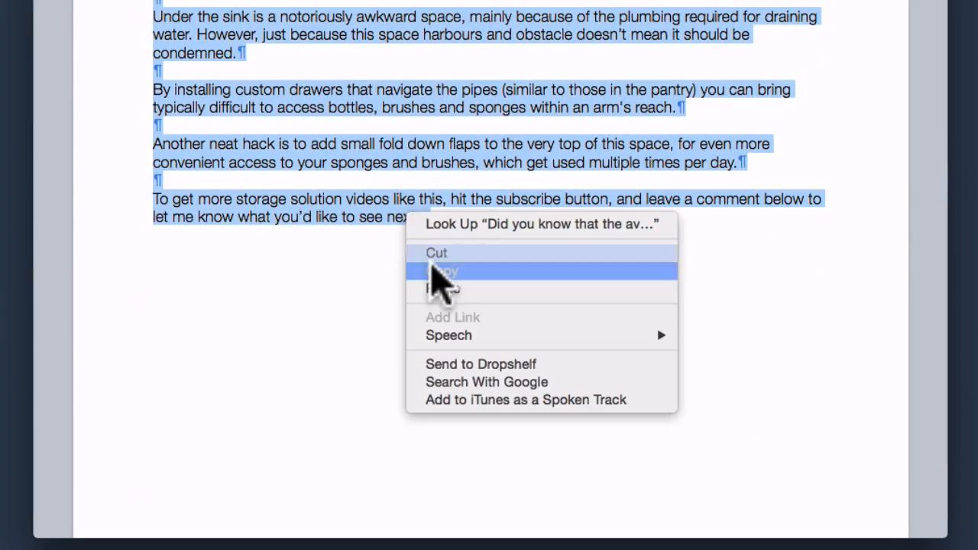
{"action": "left_click", "coordinate": [431, 278]}
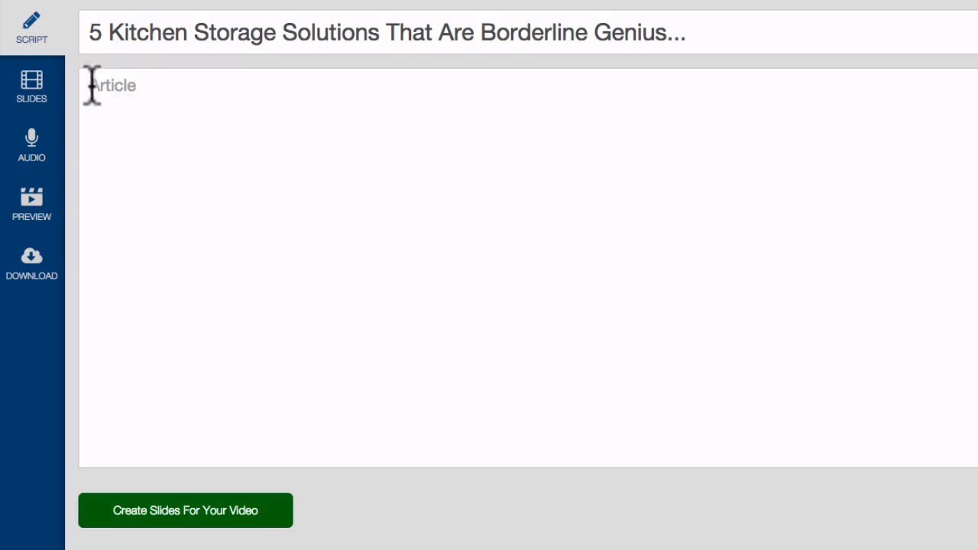
{"action": "right_click", "coordinate": [90, 82]}
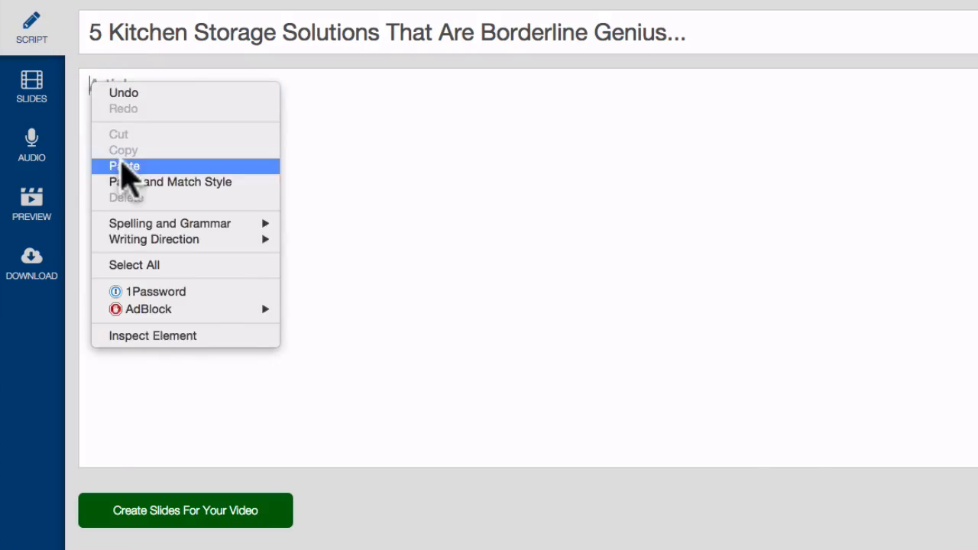
{"action": "left_click", "coordinate": [122, 163]}
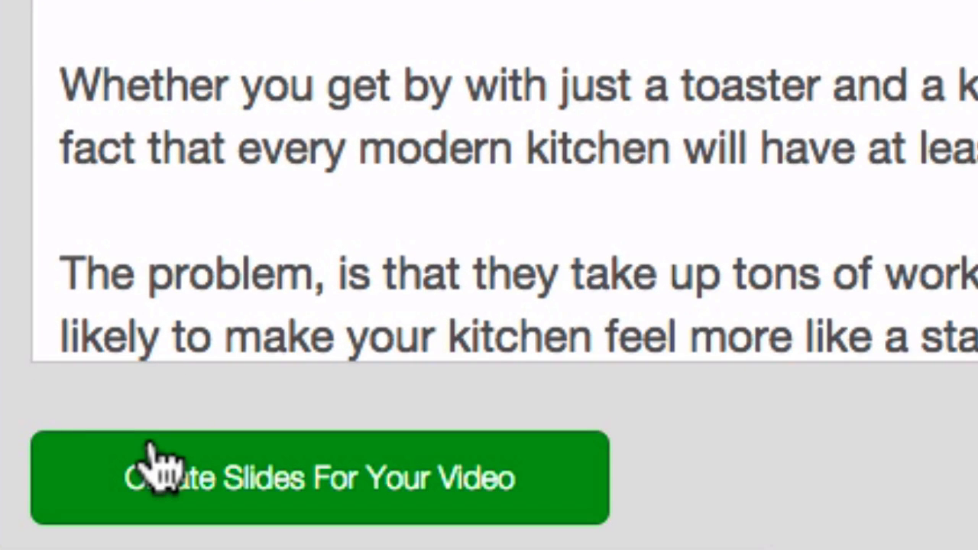
{"action": "left_click", "coordinate": [153, 458]}
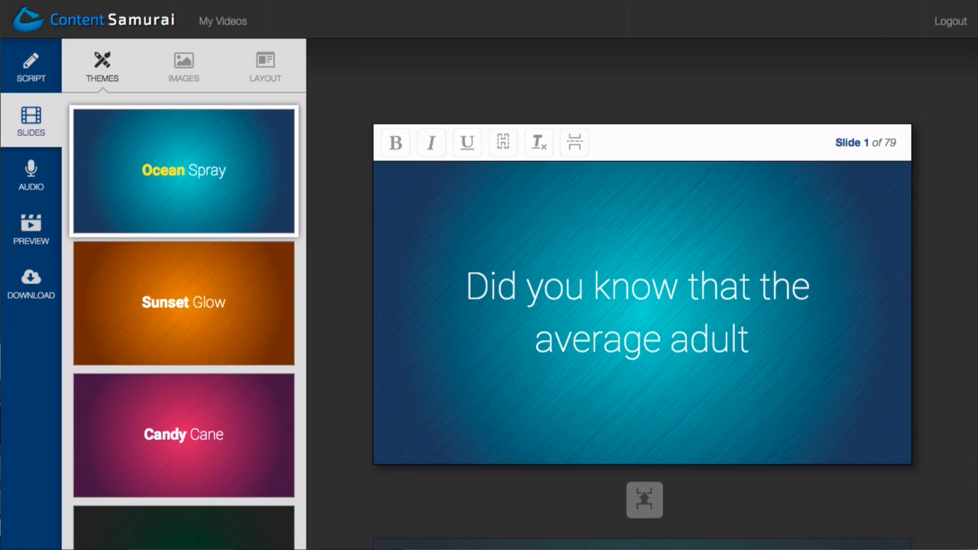
Step: Review how the script's opening sentences are split across the generated slides
{"action": "scroll", "coordinate": [642, 305], "scroll_direction": "down", "scroll_amount": 5}
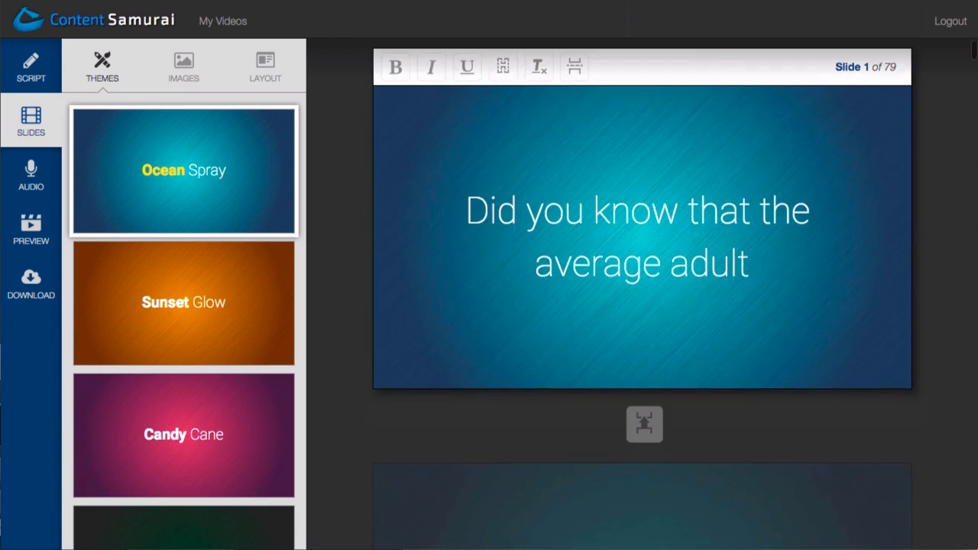
{"action": "scroll", "coordinate": [641, 305], "scroll_direction": "down", "scroll_amount": 7}
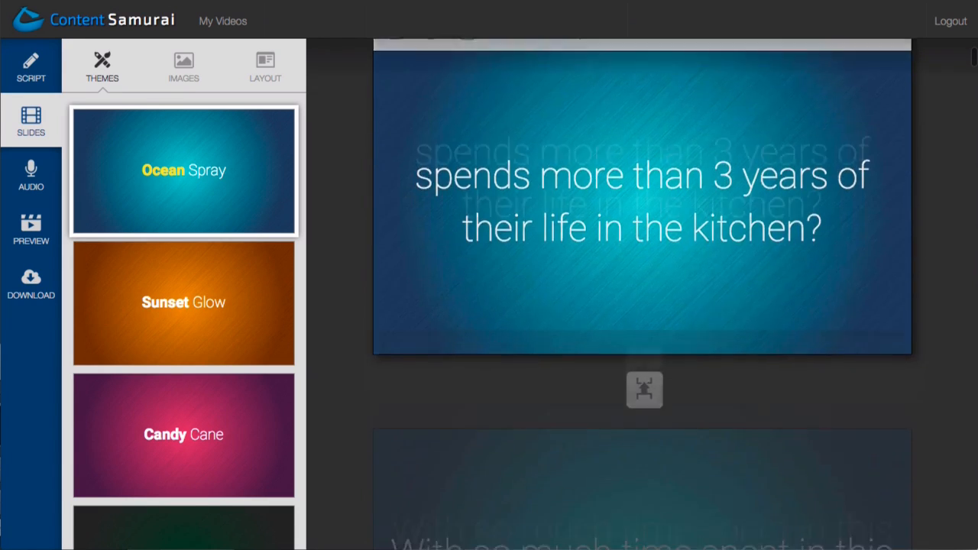
{"action": "scroll", "coordinate": [641, 306], "scroll_direction": "down", "scroll_amount": 5}
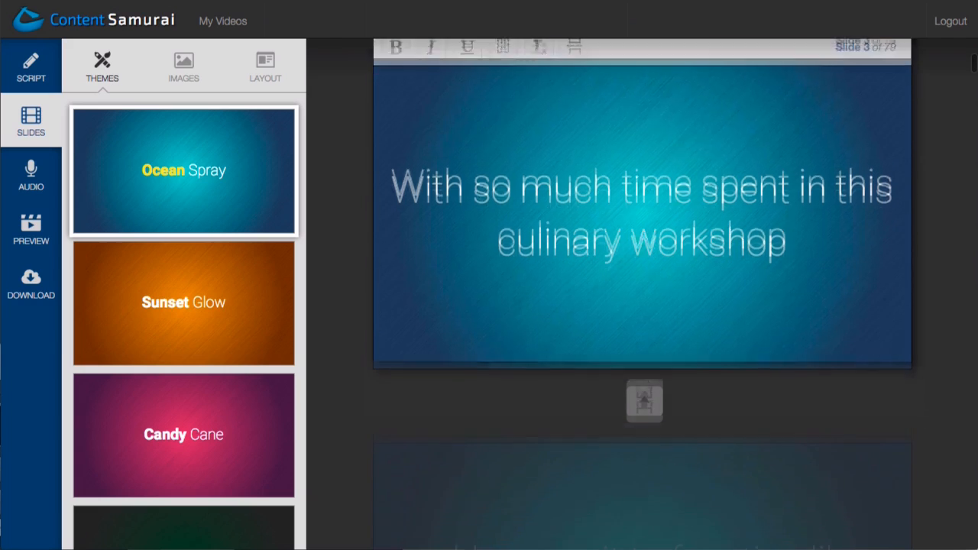
{"action": "scroll", "coordinate": [642, 305], "scroll_direction": "down", "scroll_amount": 6}
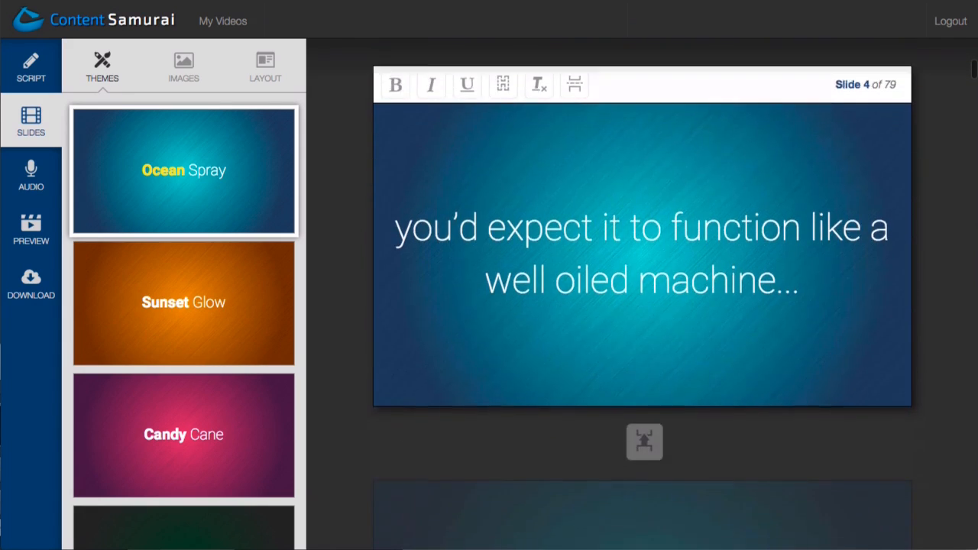
{"action": "scroll", "coordinate": [642, 306], "scroll_direction": "down", "scroll_amount": 5}
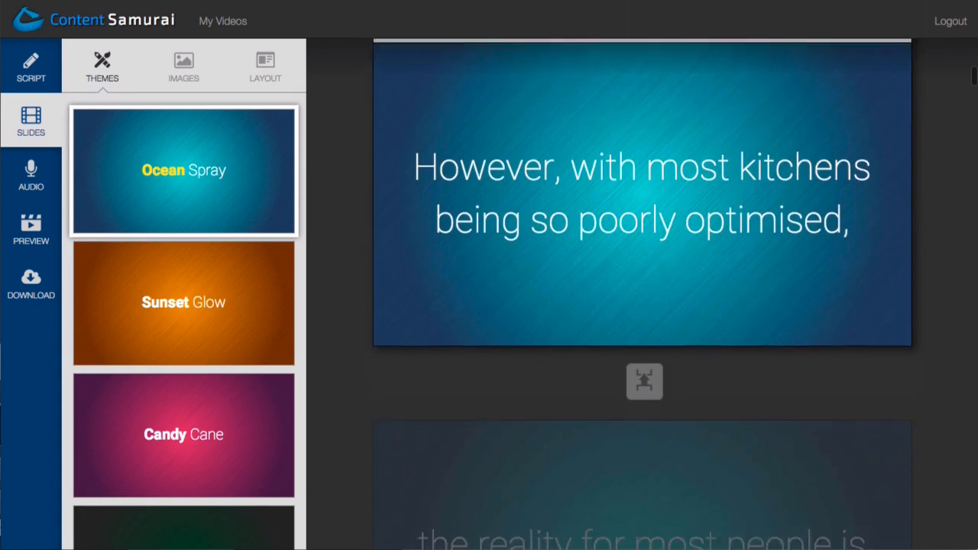
{"action": "scroll", "coordinate": [642, 305], "scroll_direction": "down", "scroll_amount": 5}
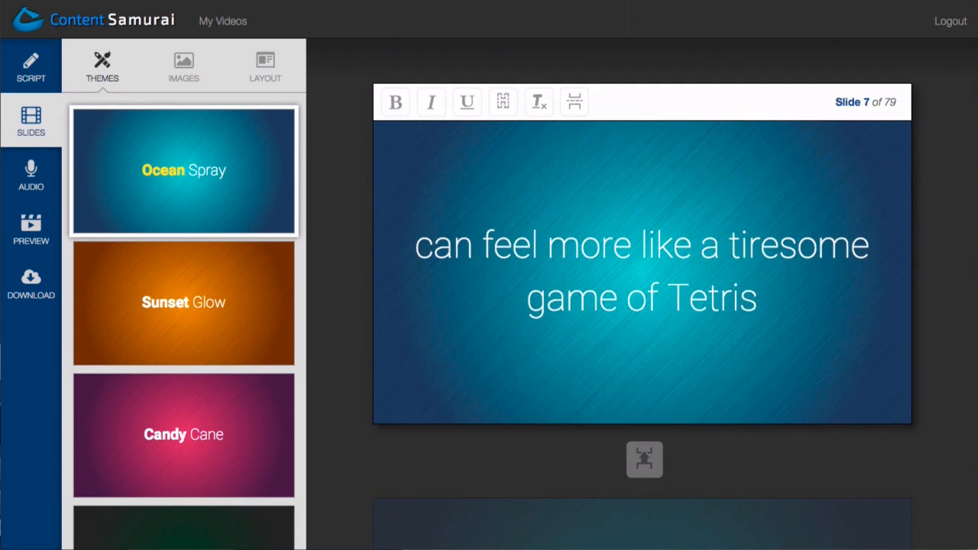
{"action": "scroll", "coordinate": [641, 305], "scroll_direction": "down", "scroll_amount": 5}
{"action": "scroll", "coordinate": [642, 306], "scroll_direction": "down", "scroll_amount": 4}
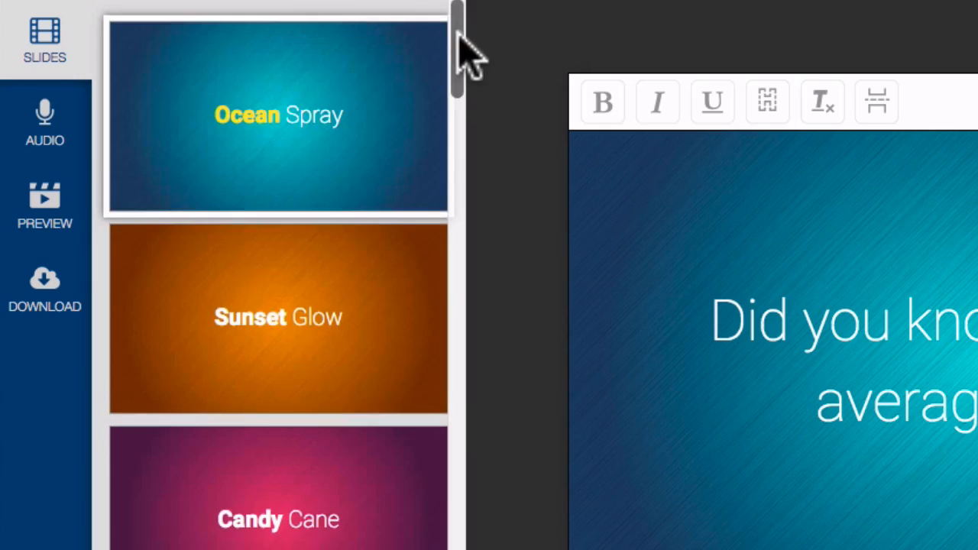
Step: Browse the available themes and apply the Sunset Glow theme to the video
{"action": "left_click_drag", "start_coordinate": [306, 116], "coordinate": [306, 264]}
{"action": "mouse_move", "coordinate": [459, 268]}
{"action": "left_mouse_down"}
{"action": "mouse_move", "coordinate": [458, 328]}
{"action": "mouse_move", "coordinate": [476, 163]}
{"action": "mouse_move", "coordinate": [447, 99]}
{"action": "left_mouse_up"}
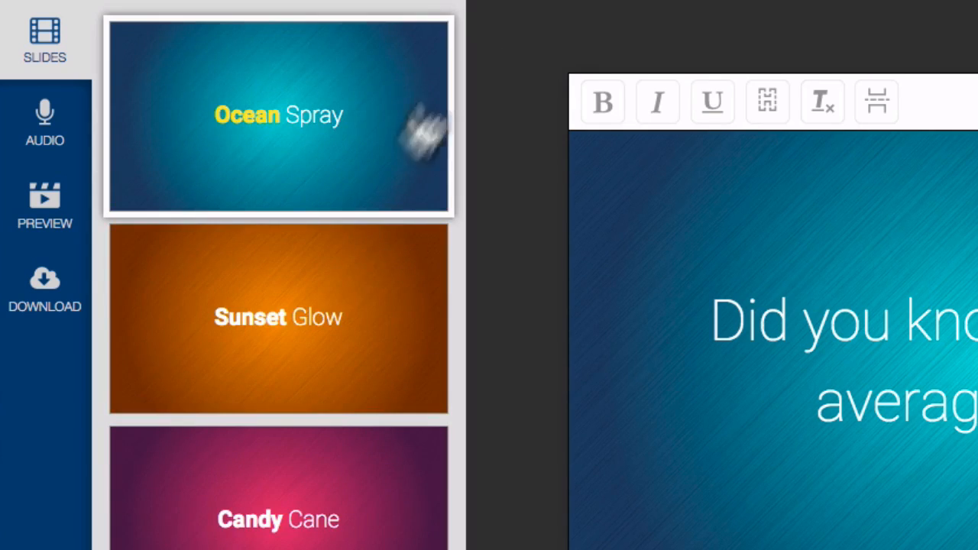
{"action": "left_click", "coordinate": [348, 284]}
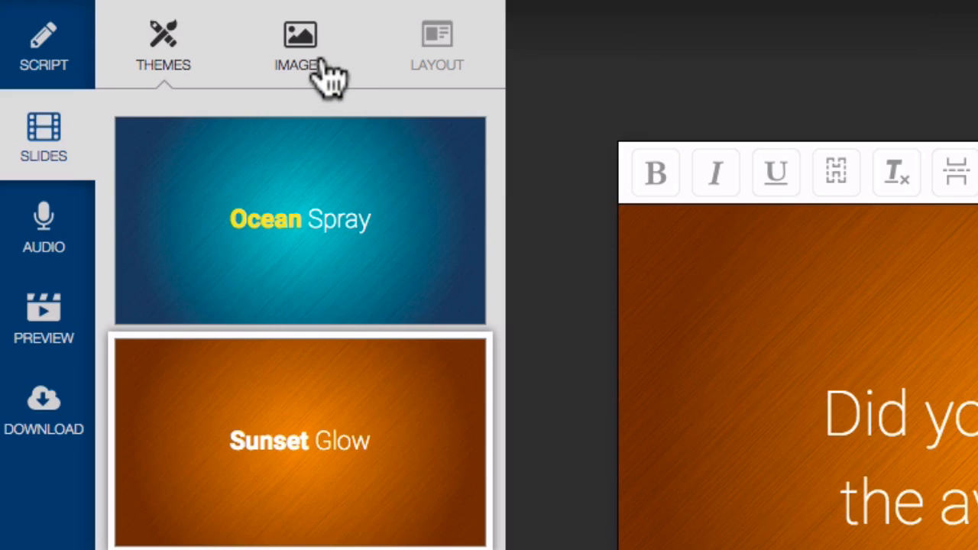
Step: Search the image library for "kitchen" and set the white kitchen with wooden countertop and bamboo blinds as slide 1's background
{"action": "left_click", "coordinate": [195, 74]}
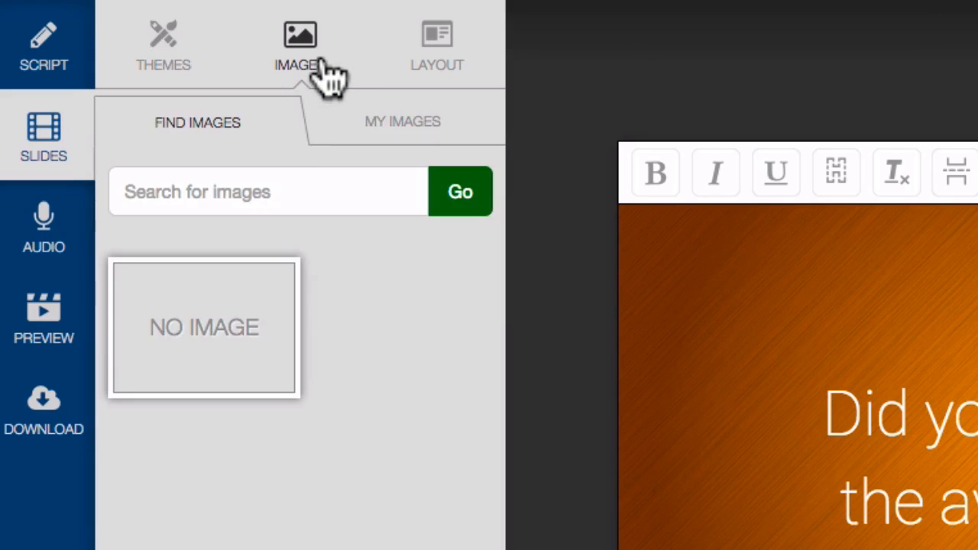
{"action": "left_click", "coordinate": [232, 183]}
{"action": "type", "text": "kitchen"}
{"action": "left_click", "coordinate": [434, 195]}
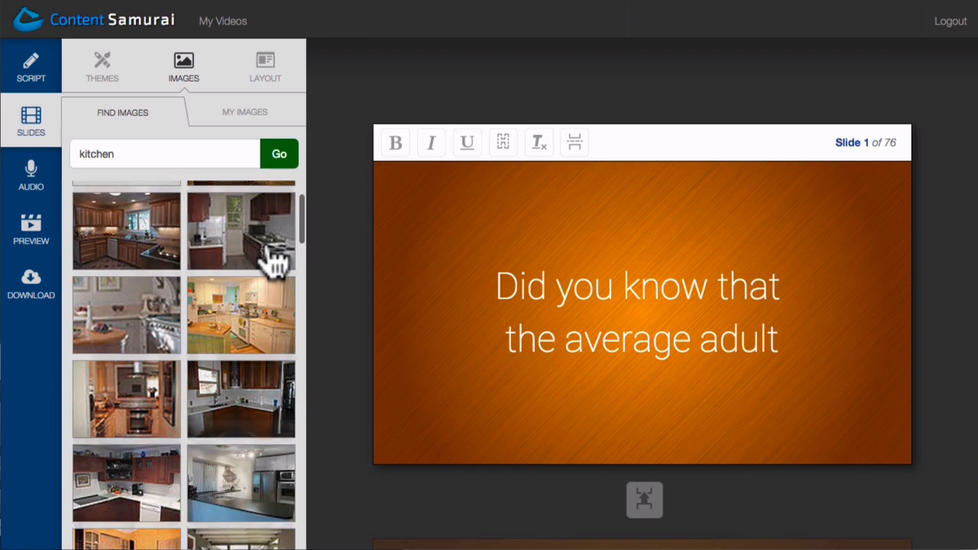
{"action": "scroll", "coordinate": [448, 370], "scroll_direction": "down", "scroll_amount": 5}
{"action": "scroll", "coordinate": [275, 261], "scroll_direction": "down", "scroll_amount": 10}
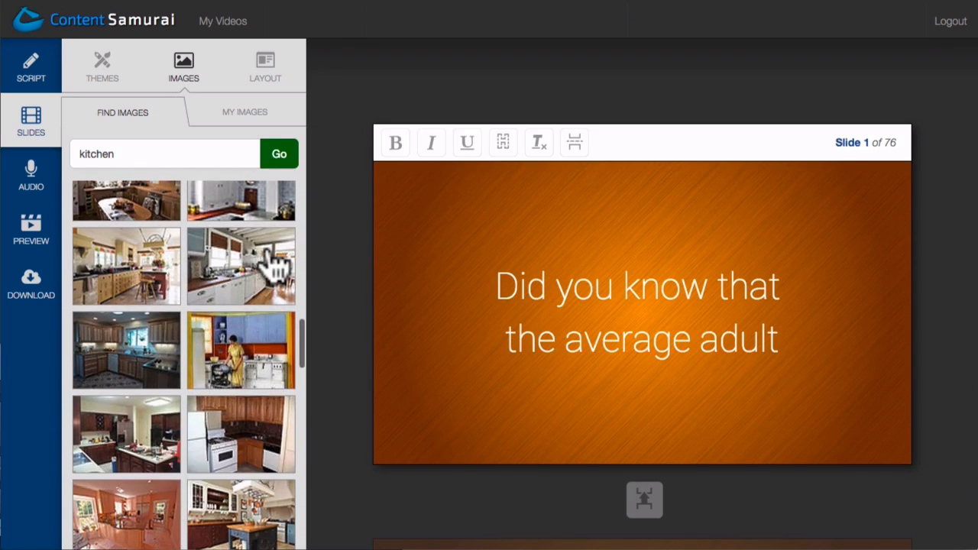
{"action": "left_click", "coordinate": [275, 267]}
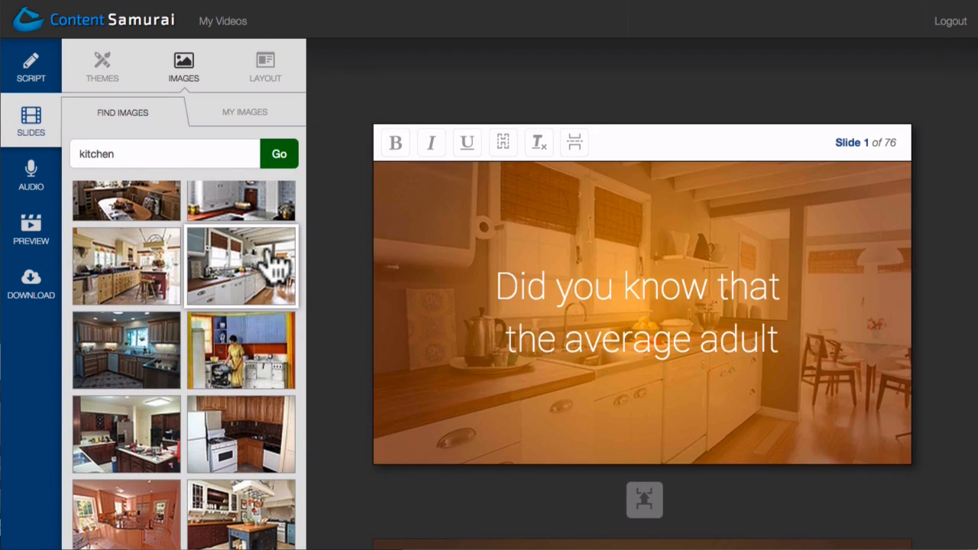
Step: Make the word "know" bold on slide 1 and split the slide right after it
{"action": "double_click", "coordinate": [646, 286]}
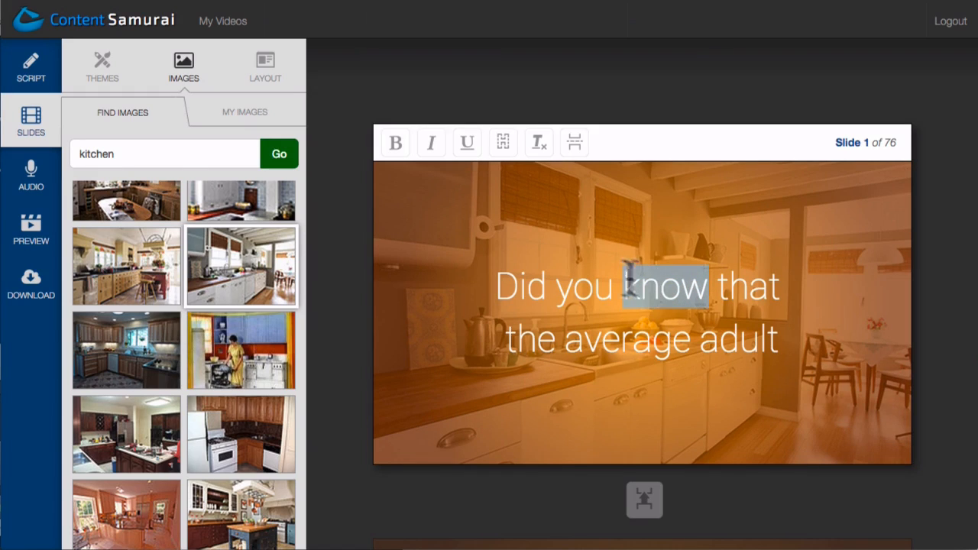
{"action": "left_click", "coordinate": [395, 143]}
{"action": "left_click", "coordinate": [714, 286]}
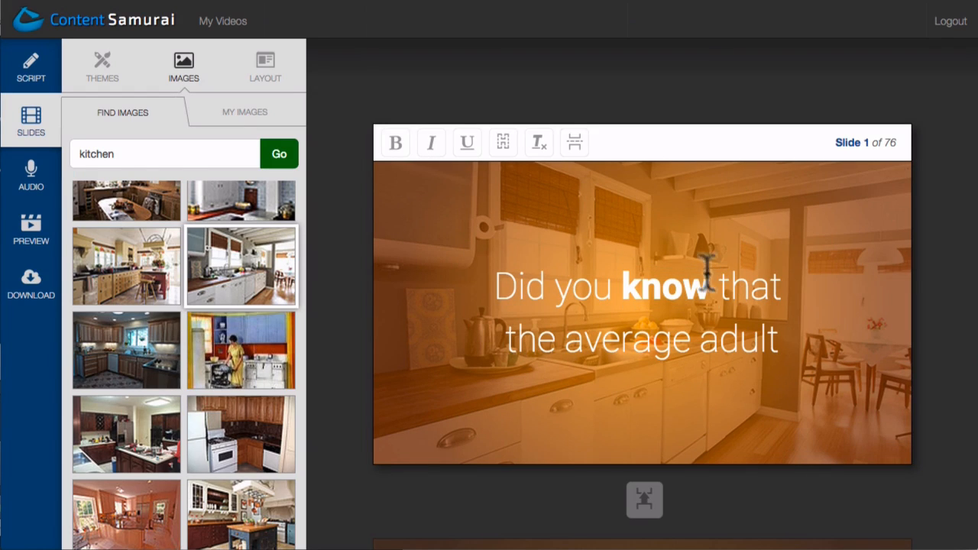
{"action": "left_click", "coordinate": [576, 143]}
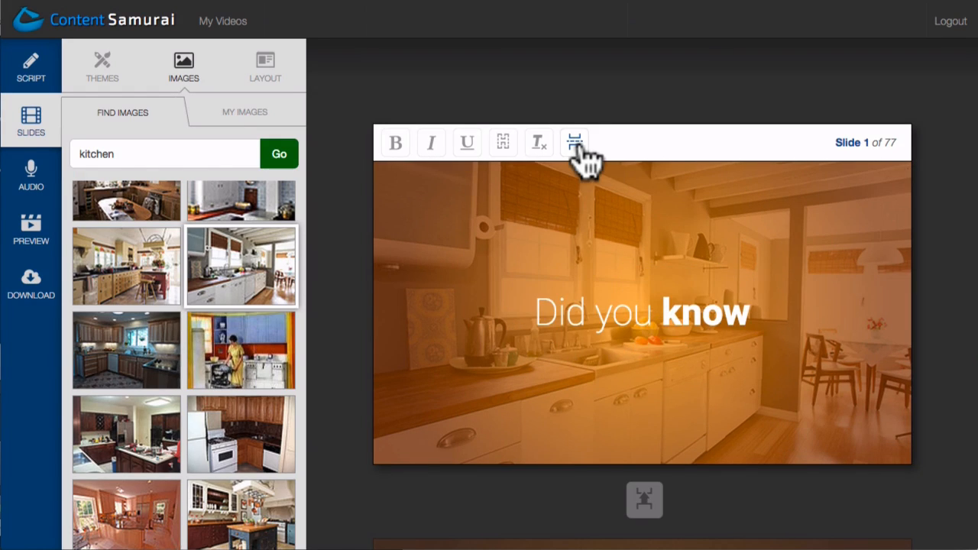
Step: Hide the text on slide 1 and replace its background with an uploaded kitchen photo from your own images
{"action": "left_click", "coordinate": [502, 144]}
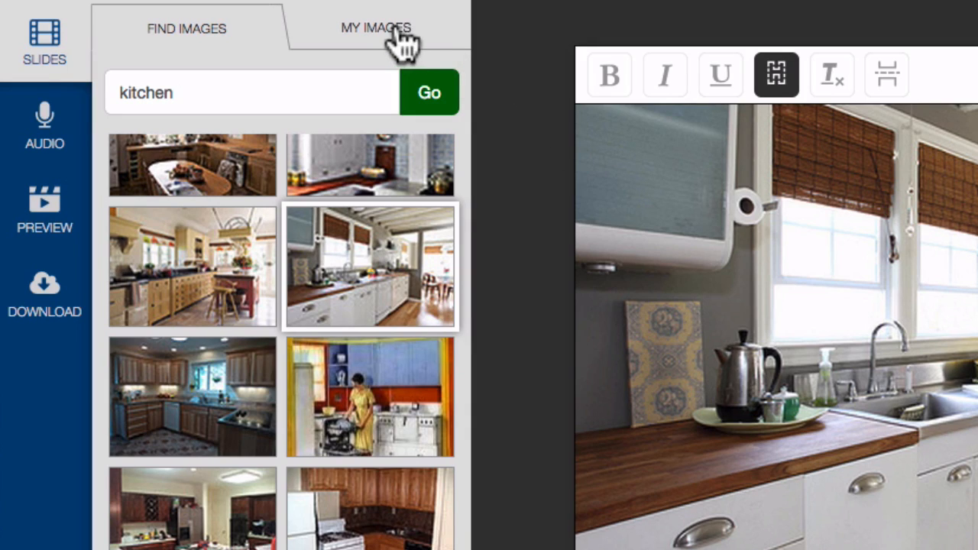
{"action": "left_click", "coordinate": [394, 34]}
{"action": "left_click_drag", "start_coordinate": [764, 321], "coordinate": [374, 313]}
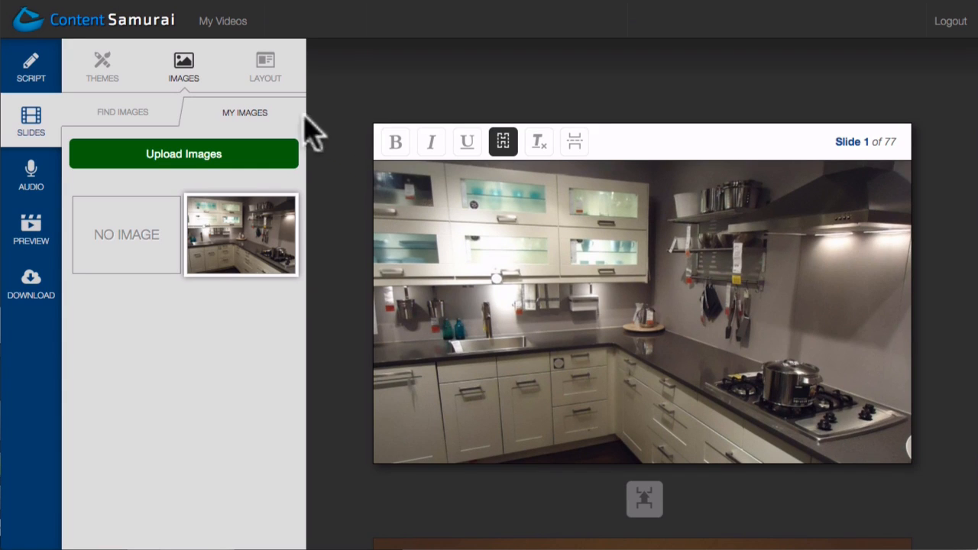
Step: Apply the "Text on the left" layout to slide 1
{"action": "left_click", "coordinate": [264, 78]}
{"action": "scroll", "coordinate": [262, 145], "scroll_direction": "down", "scroll_amount": 3}
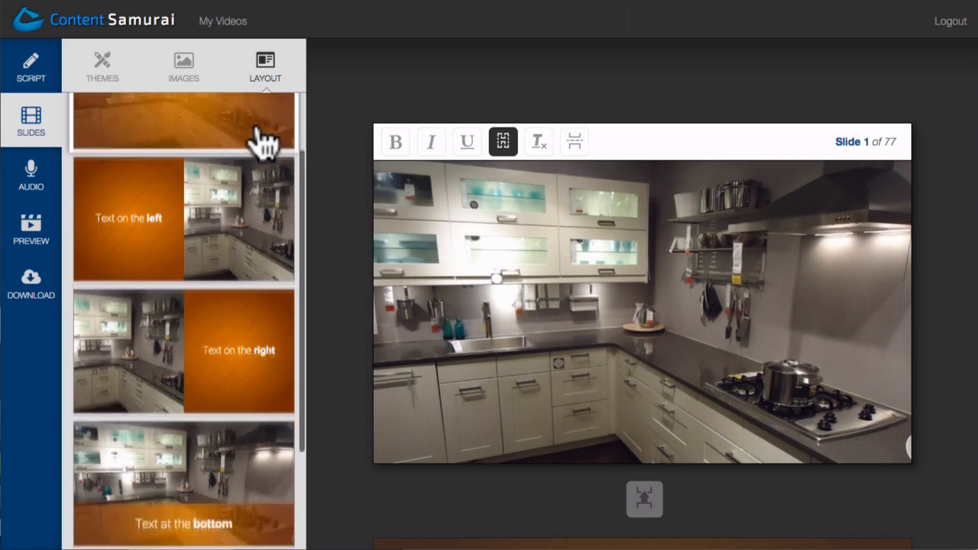
{"action": "left_click", "coordinate": [246, 180]}
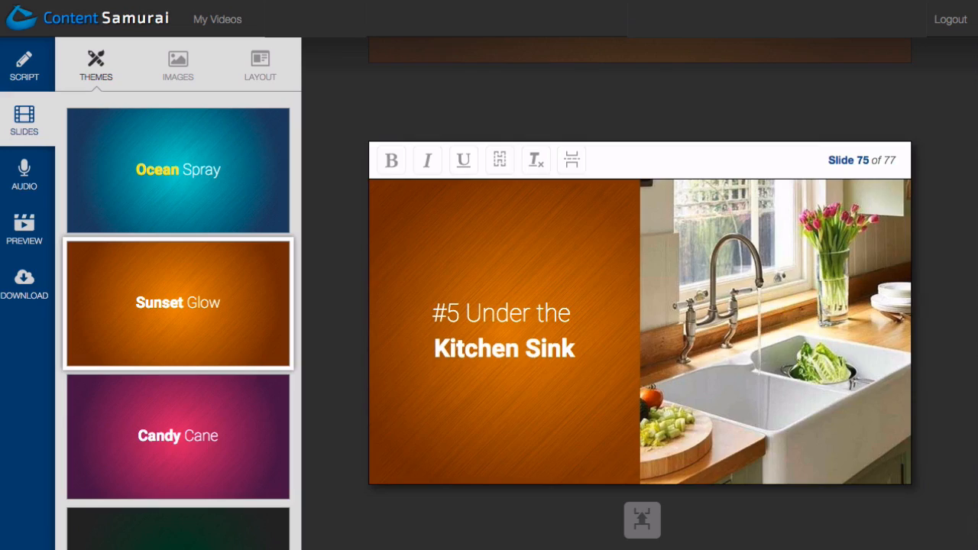
Step: Check the final slides from the "#5 Under the Kitchen Sink" slide onward and proceed to recording audio for the video
{"action": "scroll", "coordinate": [639, 344], "scroll_direction": "down", "scroll_amount": 5}
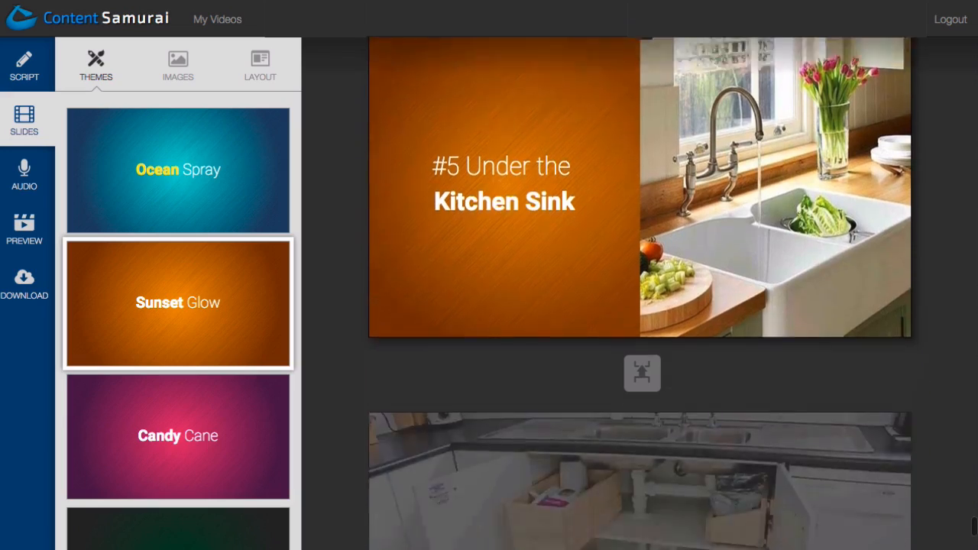
{"action": "scroll", "coordinate": [639, 343], "scroll_direction": "down", "scroll_amount": 5}
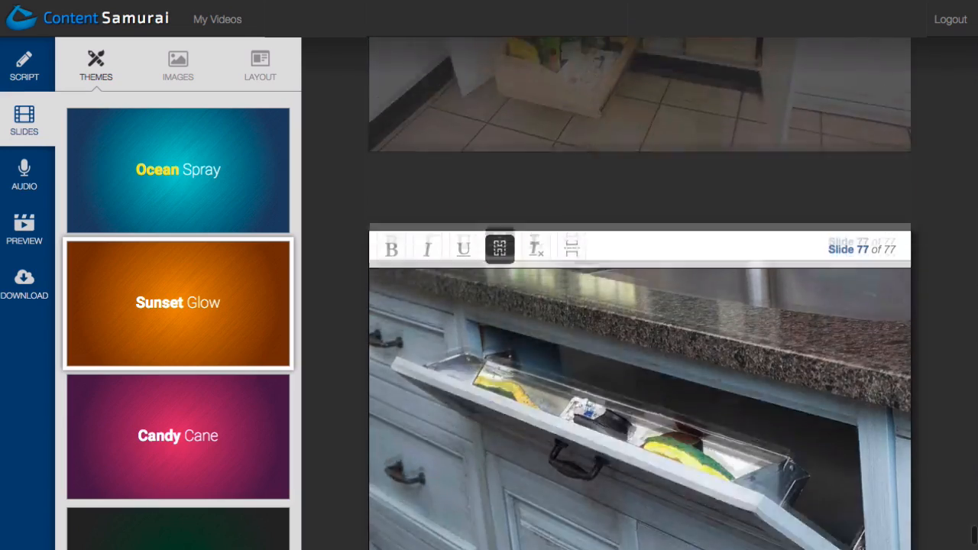
{"action": "scroll", "coordinate": [640, 343], "scroll_direction": "down", "scroll_amount": 5}
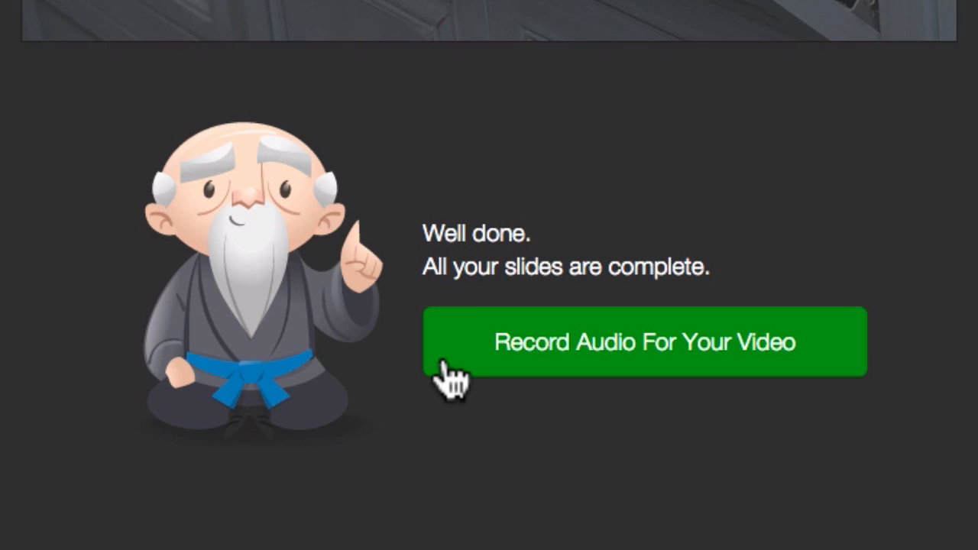
{"action": "left_click", "coordinate": [444, 365]}
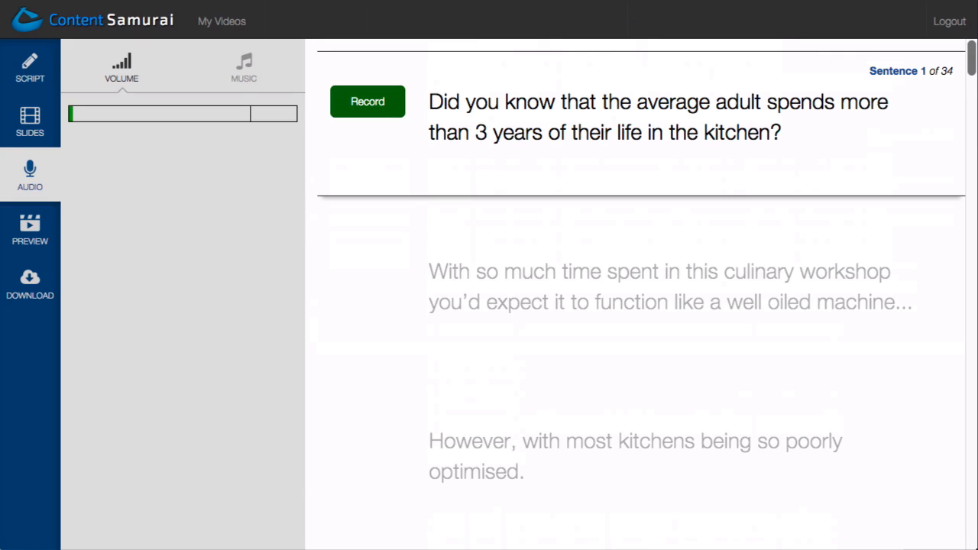
Step: Look through the first five sentences of the narration script prepared for recording
{"action": "key", "text": "Down"}
{"action": "key", "text": "Down"}
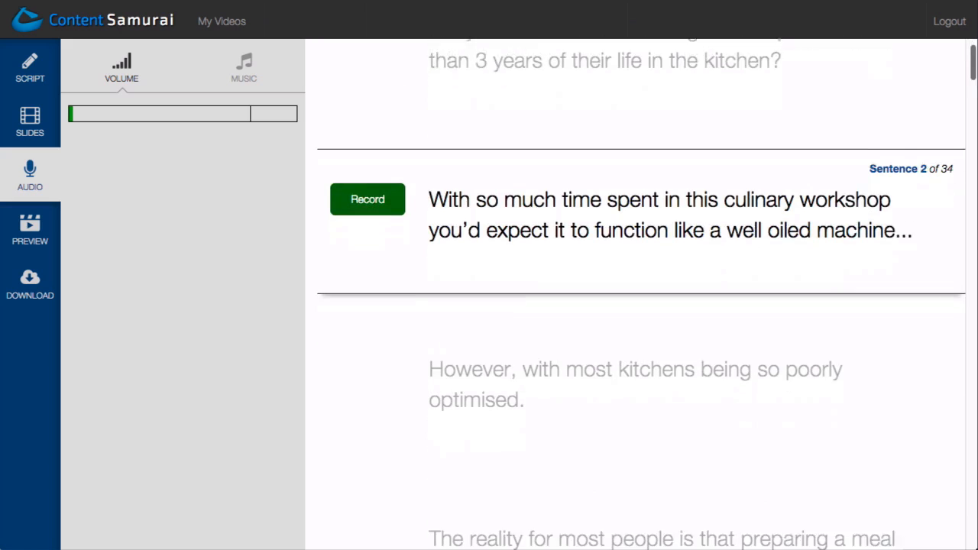
{"action": "key", "text": "Down"}
{"action": "key", "text": "Down"}
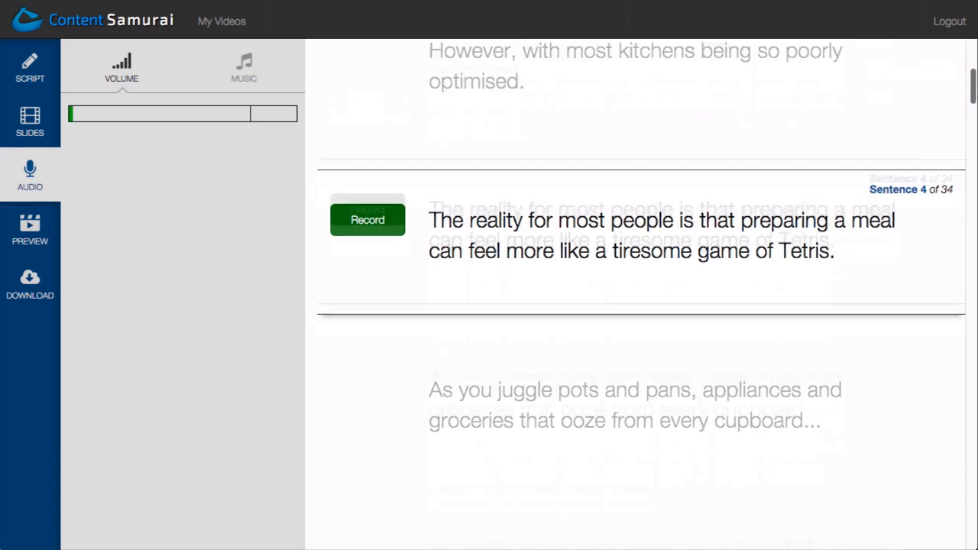
{"action": "key", "text": "Down"}
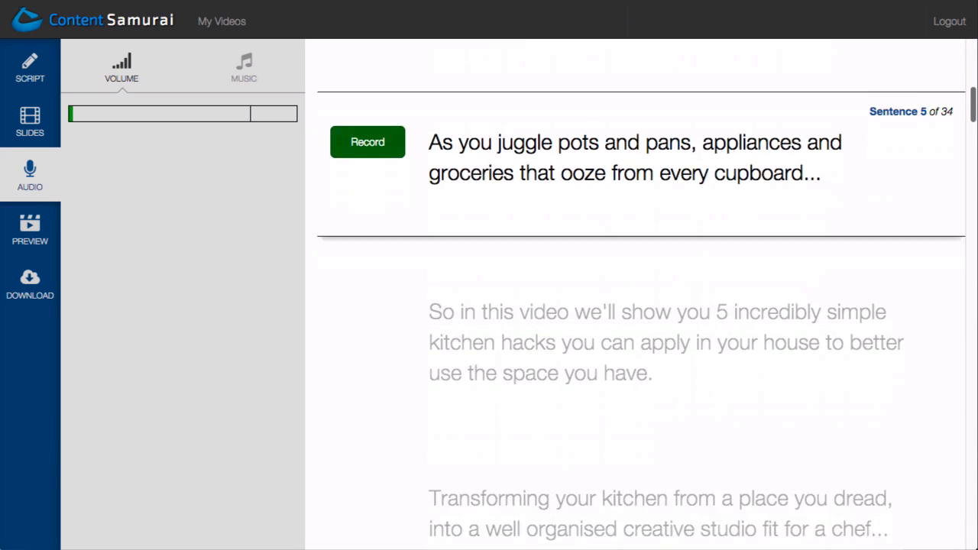
Step: Return to sentence 1 of the script, record its narration and continue to sentence 2
{"action": "key", "text": "Up"}
{"action": "key", "text": "Up"}
{"action": "key", "text": "Up"}
{"action": "key", "text": "Up"}
{"action": "key", "text": "Up"}
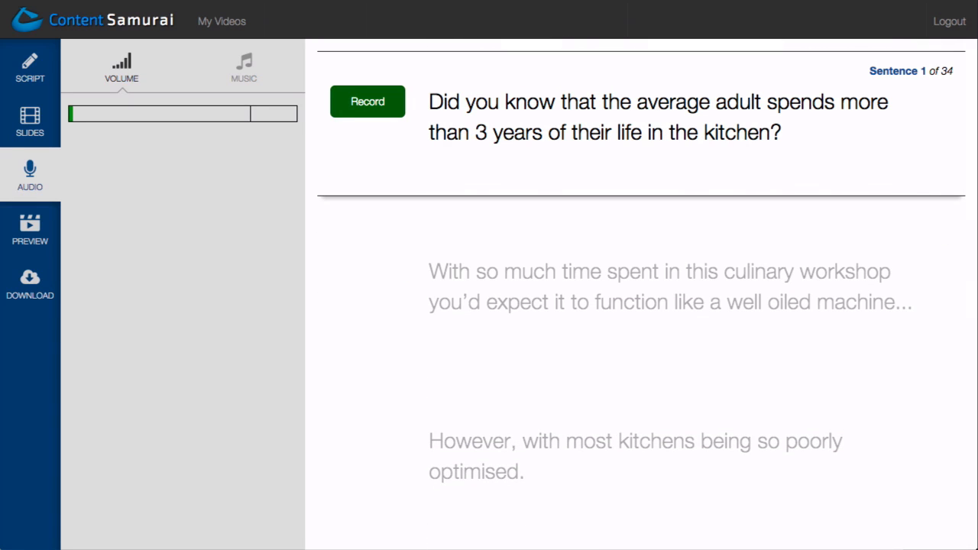
{"action": "left_click", "coordinate": [391, 113]}
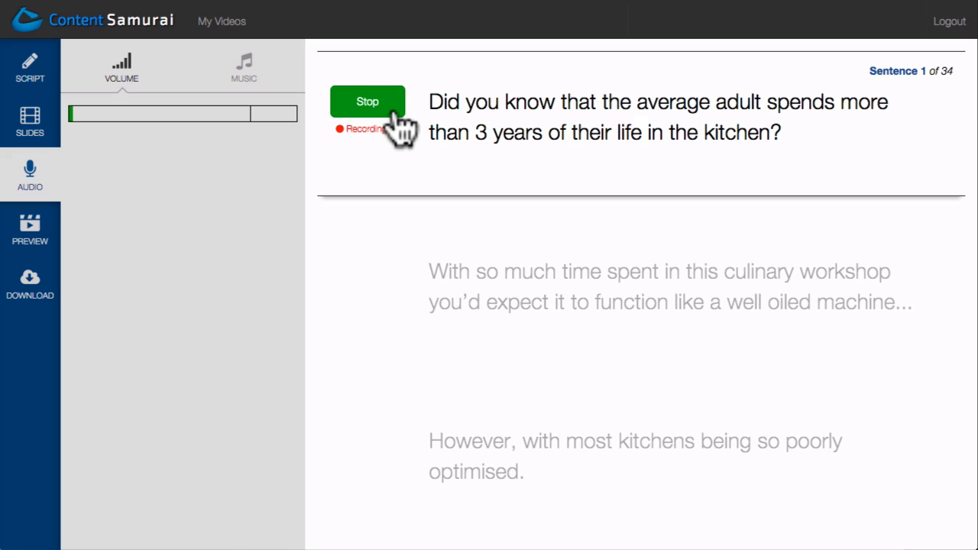
{"action": "left_click", "coordinate": [395, 113]}
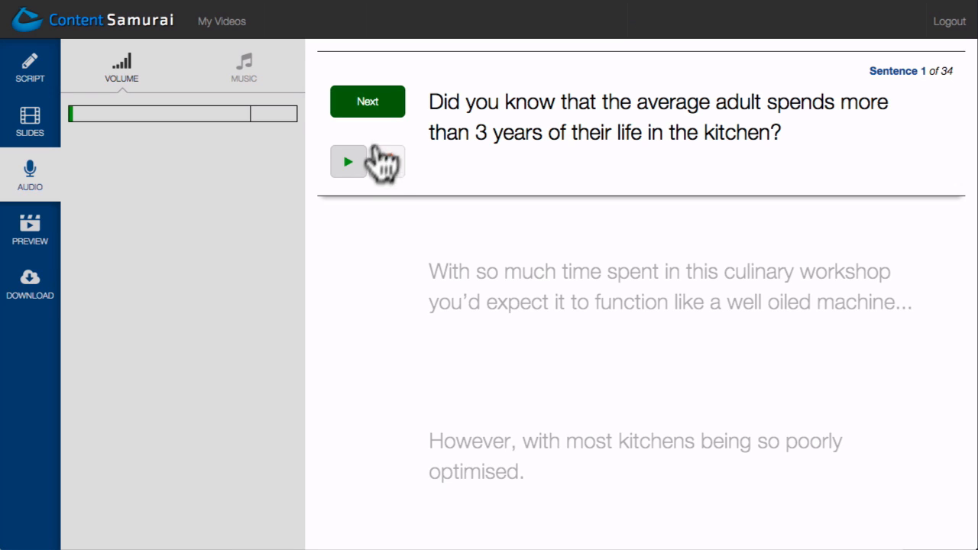
{"action": "left_click", "coordinate": [368, 101]}
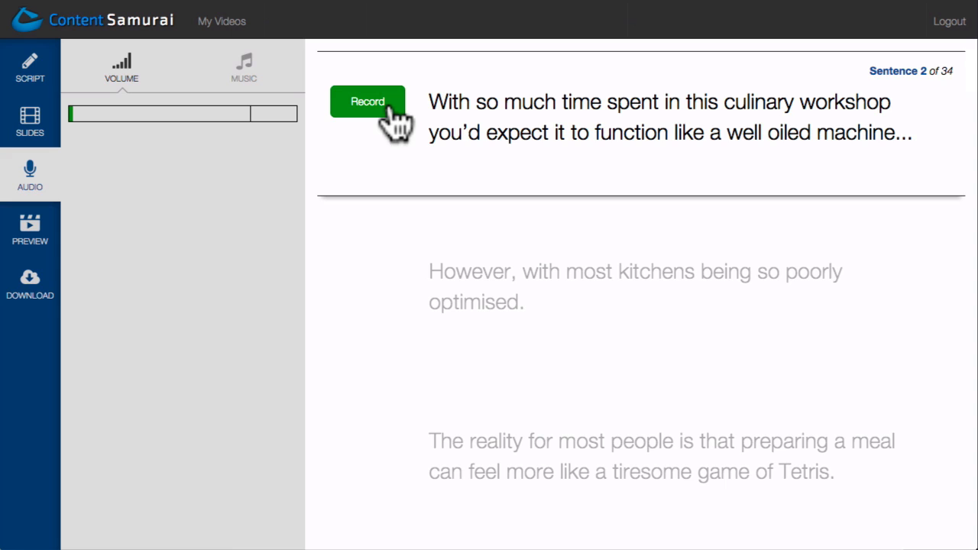
Step: Record the narration for sentences 2 and 3 and continue to sentence 4
{"action": "left_click", "coordinate": [392, 109]}
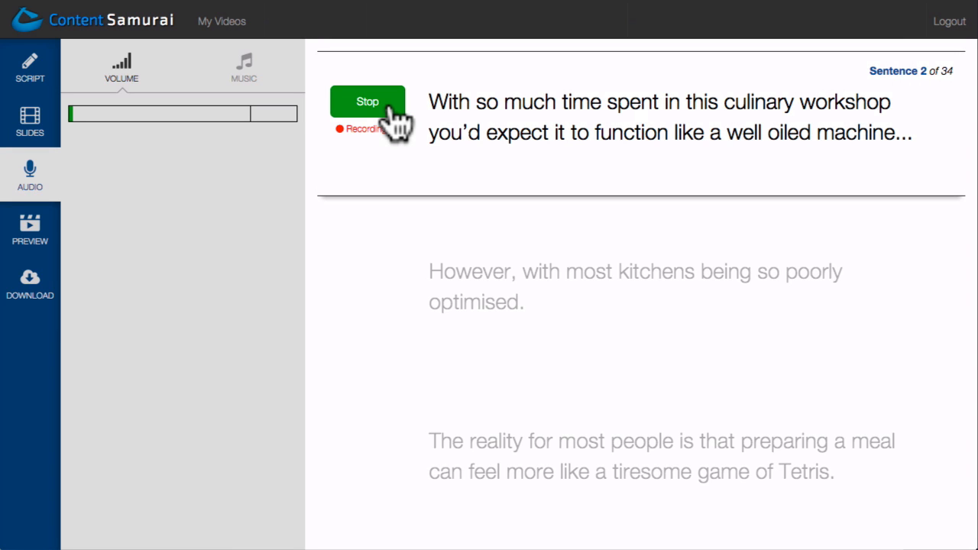
{"action": "left_click", "coordinate": [391, 108]}
{"action": "left_click", "coordinate": [391, 108]}
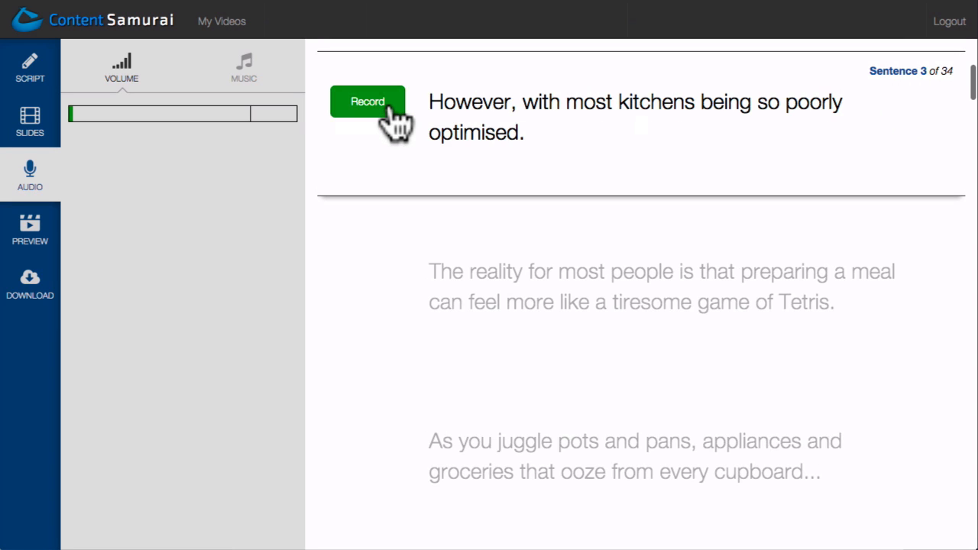
{"action": "left_click", "coordinate": [391, 110]}
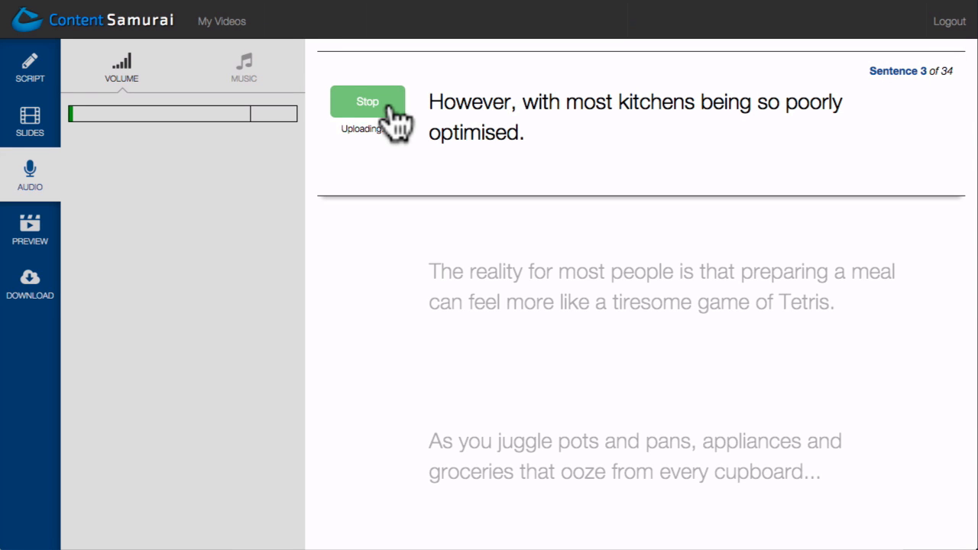
{"action": "left_click", "coordinate": [391, 108]}
Step: Record the narration for sentences 4 and 5 and continue to sentence 6
{"action": "left_click", "coordinate": [392, 109]}
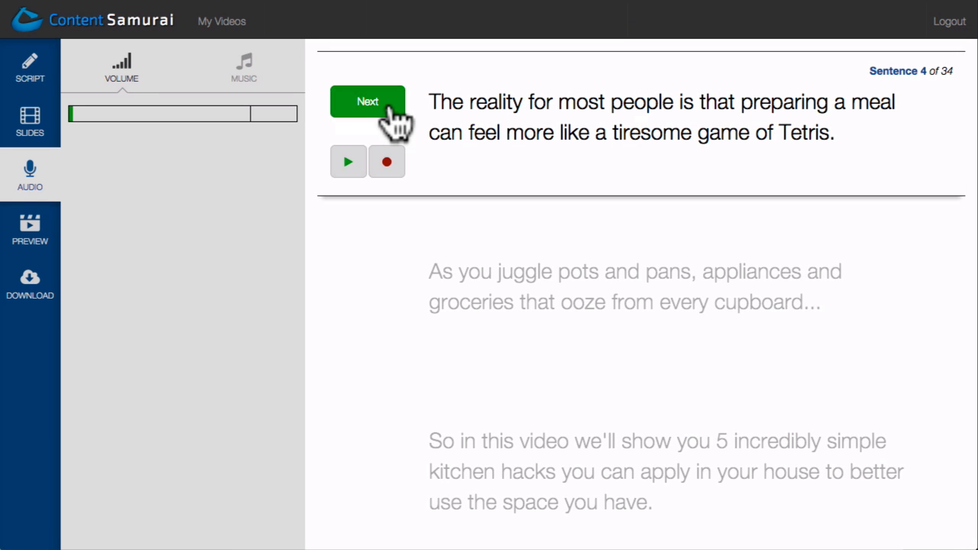
{"action": "left_click", "coordinate": [391, 109]}
{"action": "left_click", "coordinate": [390, 109]}
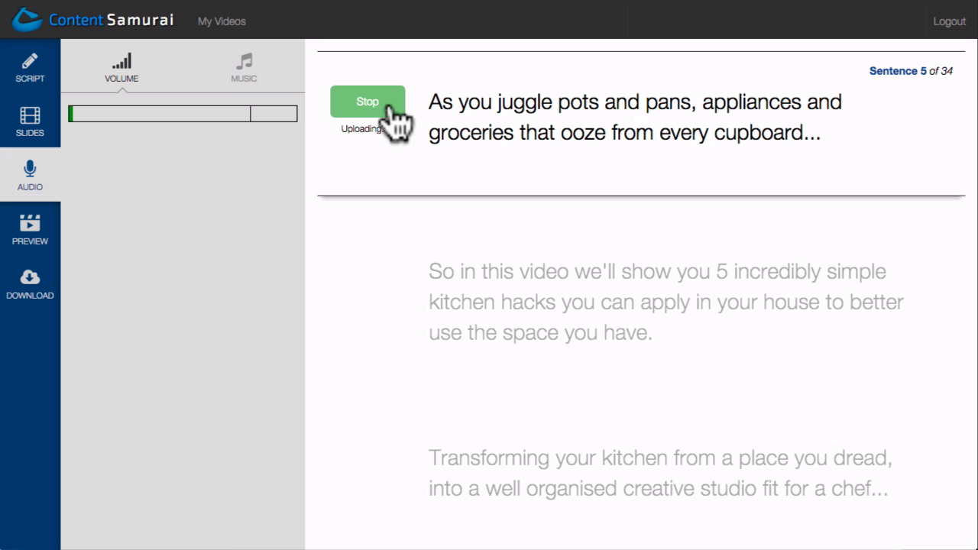
{"action": "left_click", "coordinate": [390, 109]}
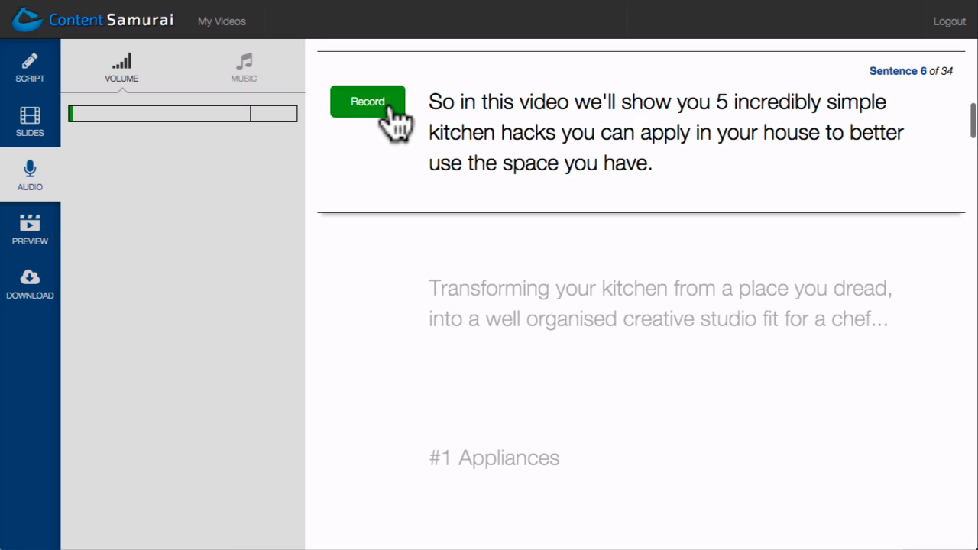
Step: Record the narration for sentence 6 about the 5 kitchen hacks and continue with the following sentence
{"action": "left_click", "coordinate": [390, 109]}
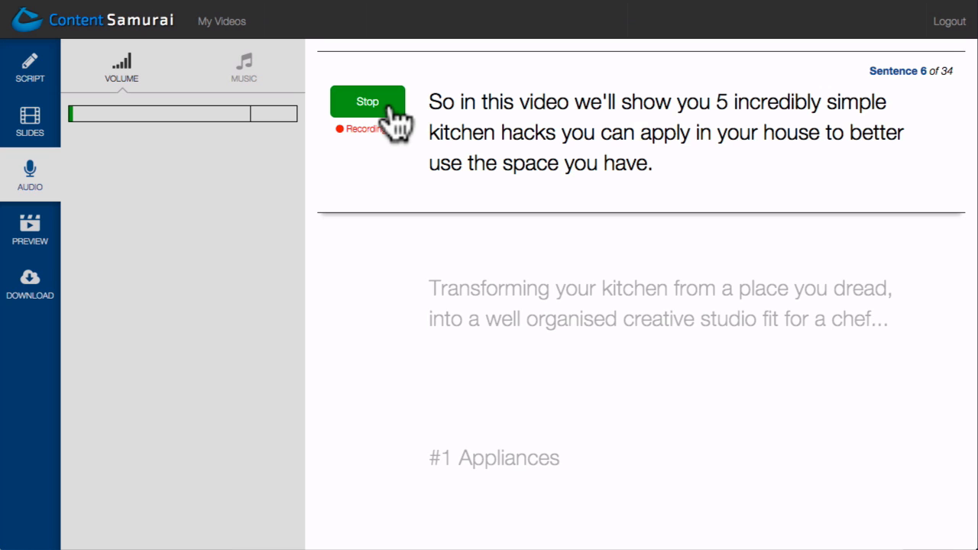
{"action": "left_click", "coordinate": [390, 109]}
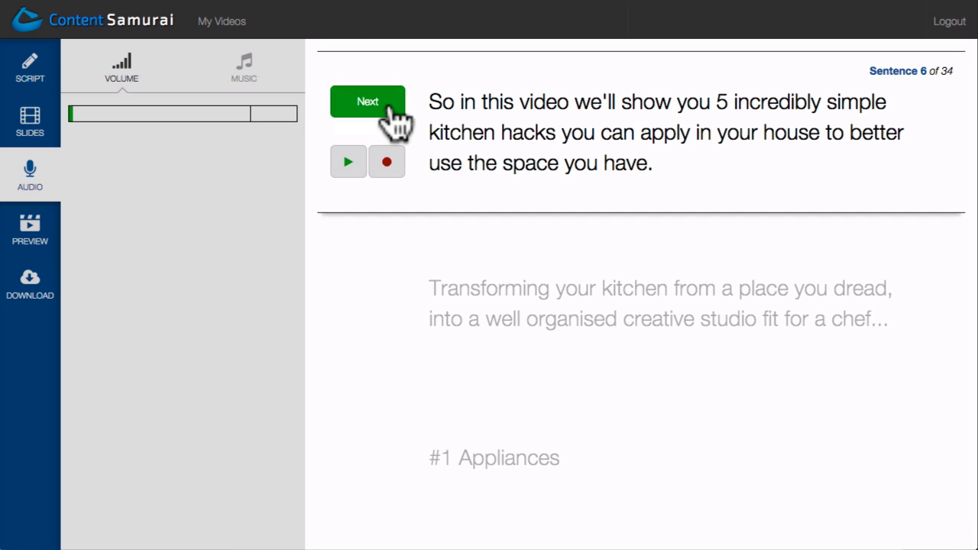
{"action": "left_click", "coordinate": [368, 102]}
{"action": "left_click", "coordinate": [368, 101]}
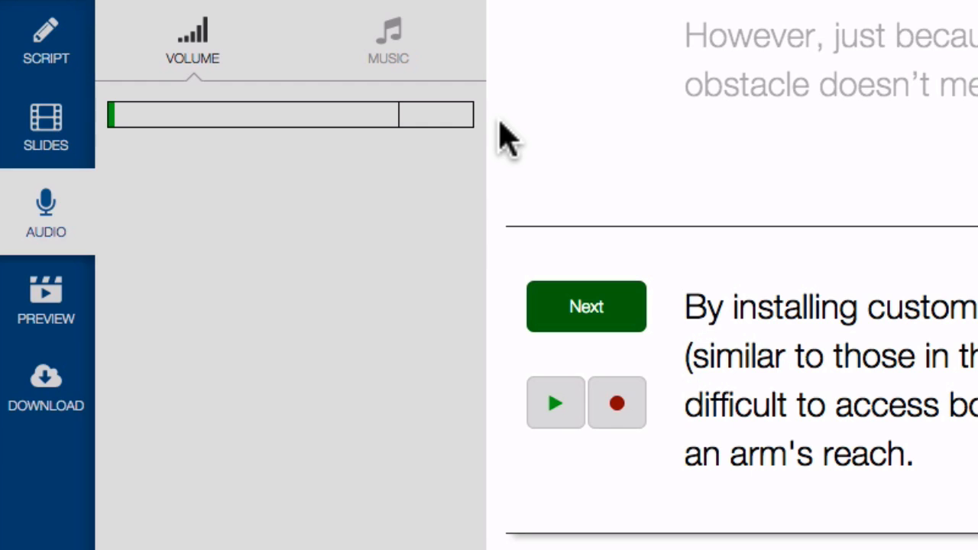
Step: Choose "Morning Breeze" as the video's background music
{"action": "left_click", "coordinate": [416, 61]}
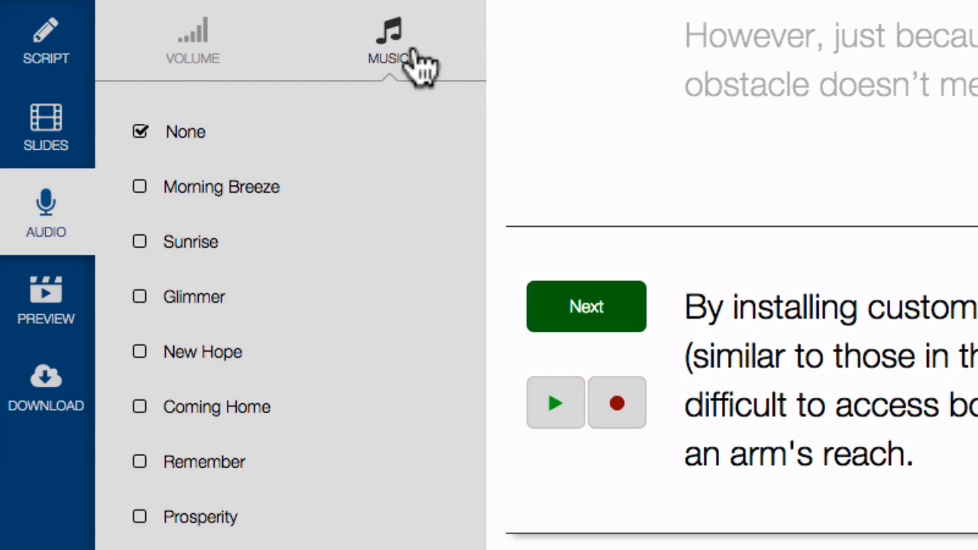
{"action": "left_click", "coordinate": [142, 189]}
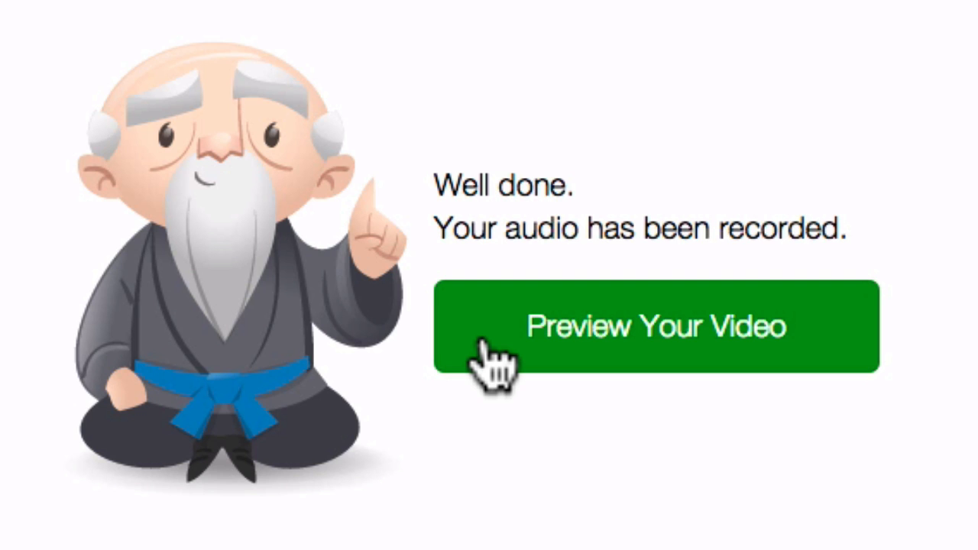
Step: Open the preview of the narrated video and play it from the beginning
{"action": "left_click", "coordinate": [483, 341]}
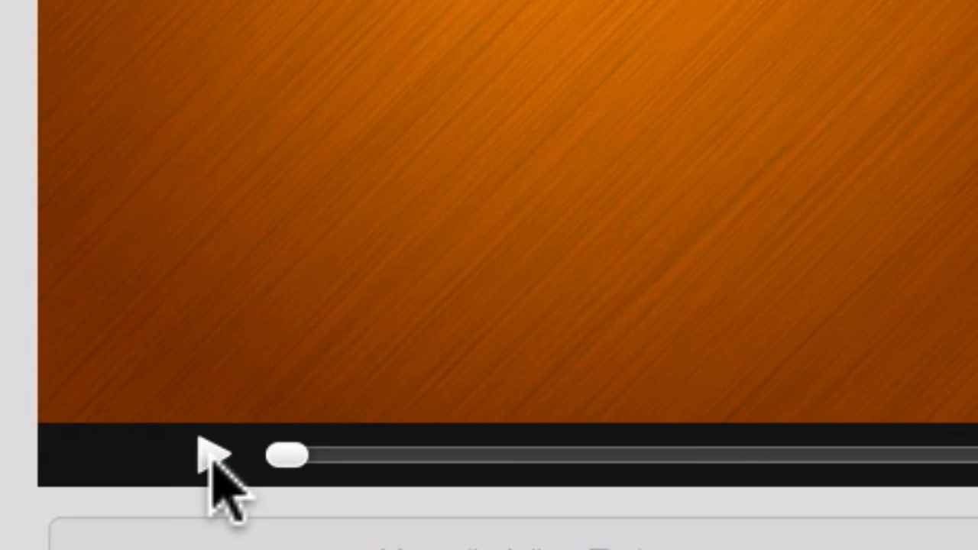
{"action": "left_click", "coordinate": [212, 457]}
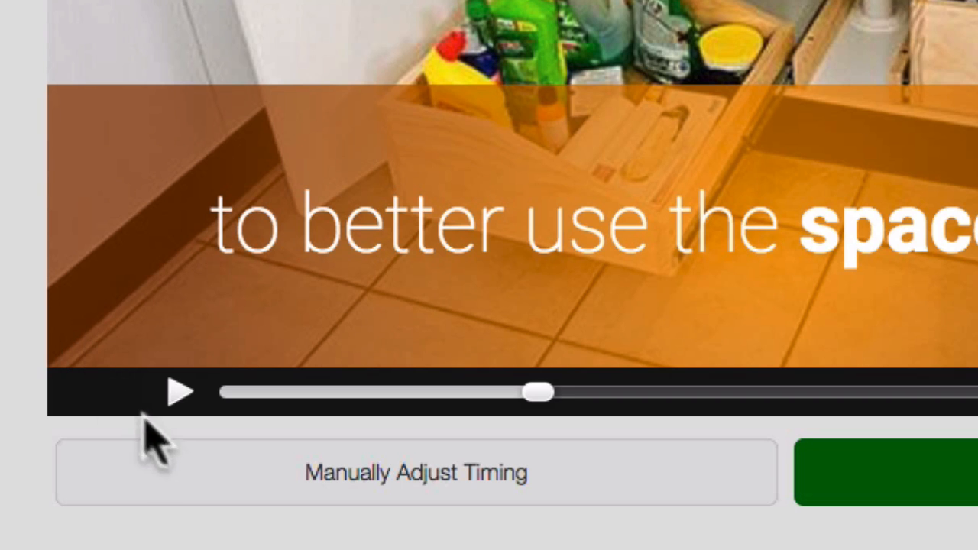
Step: Manually adjust the timing so the text-free under-sink cupboard slide starts at 0:23.40, and close the timing editor
{"action": "left_click", "coordinate": [223, 478]}
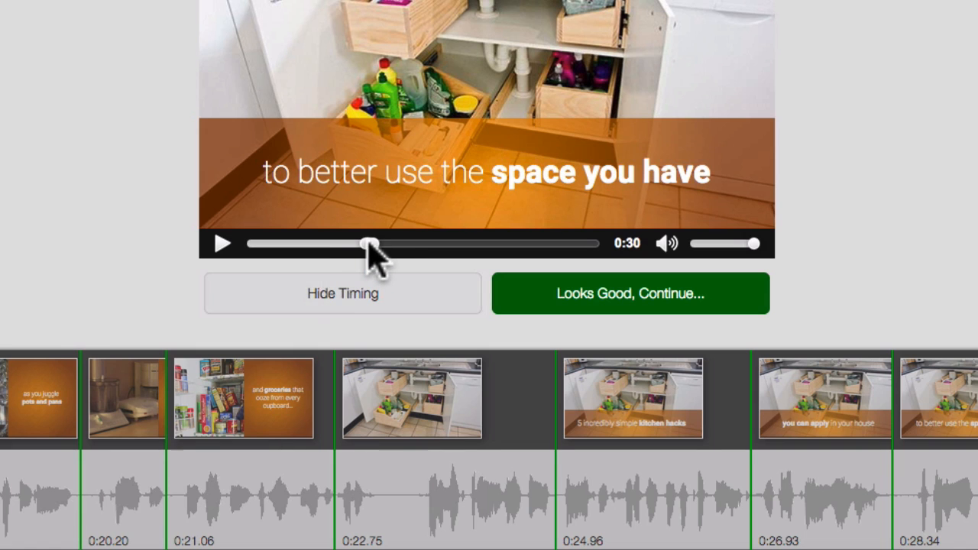
{"action": "left_click_drag", "start_coordinate": [369, 246], "coordinate": [343, 247]}
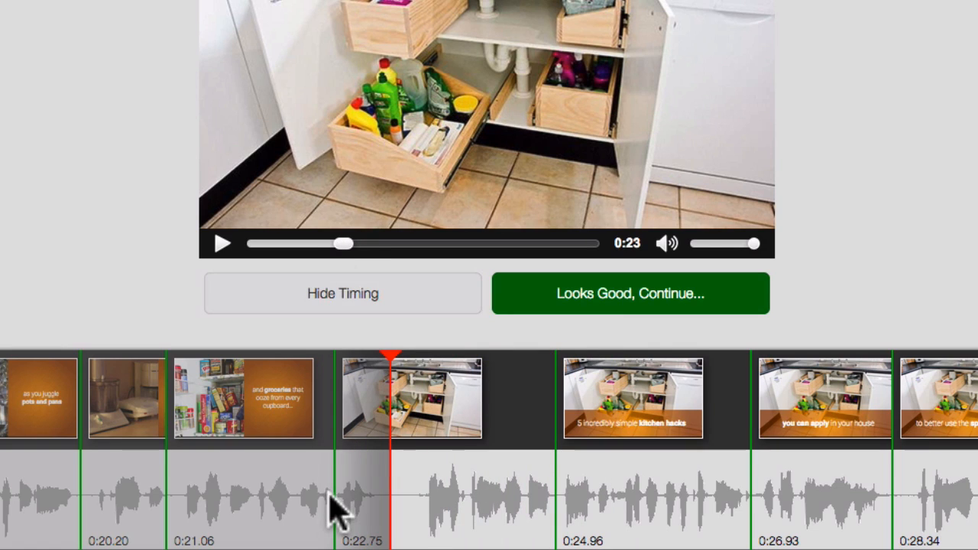
{"action": "left_click_drag", "start_coordinate": [335, 499], "coordinate": [404, 509]}
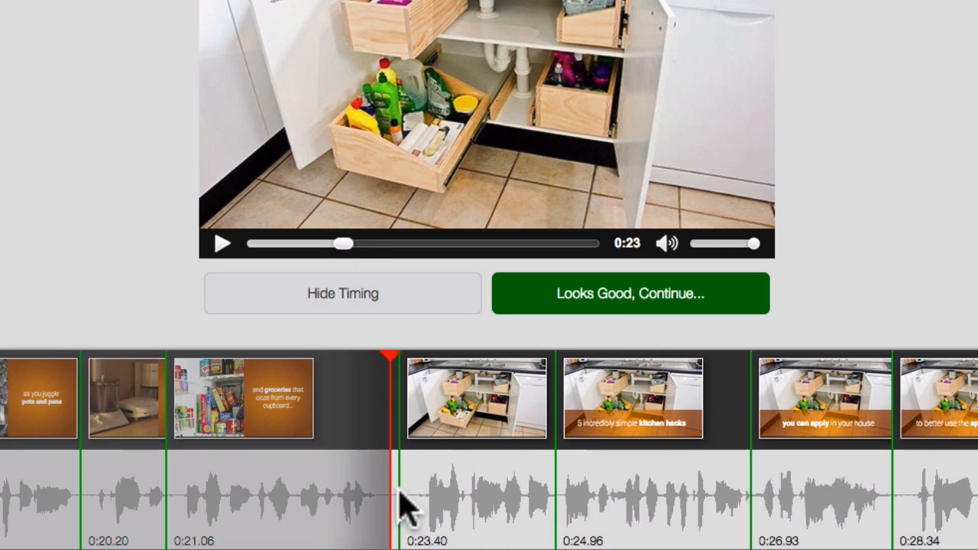
{"action": "left_click", "coordinate": [419, 310]}
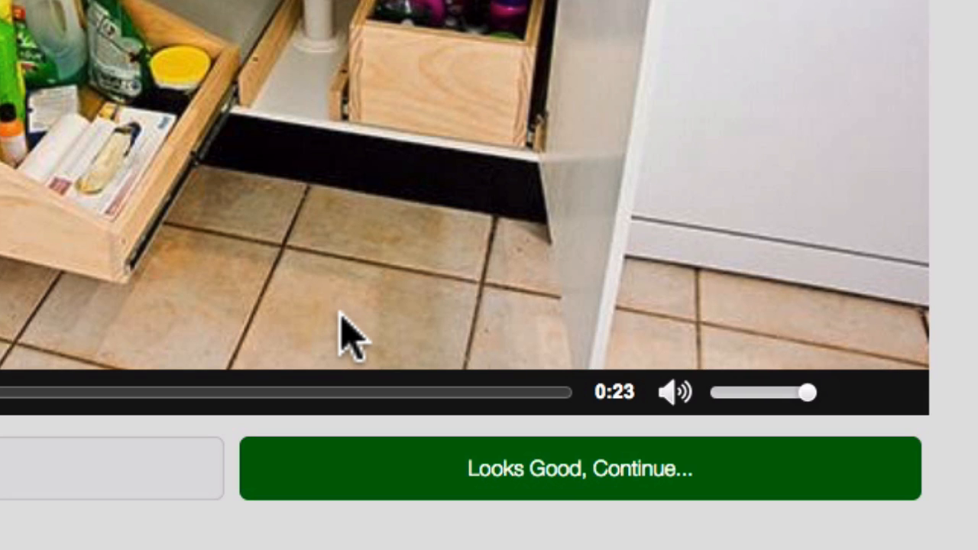
Step: Approve the previewed video and start generating the final video
{"action": "left_click", "coordinate": [440, 477]}
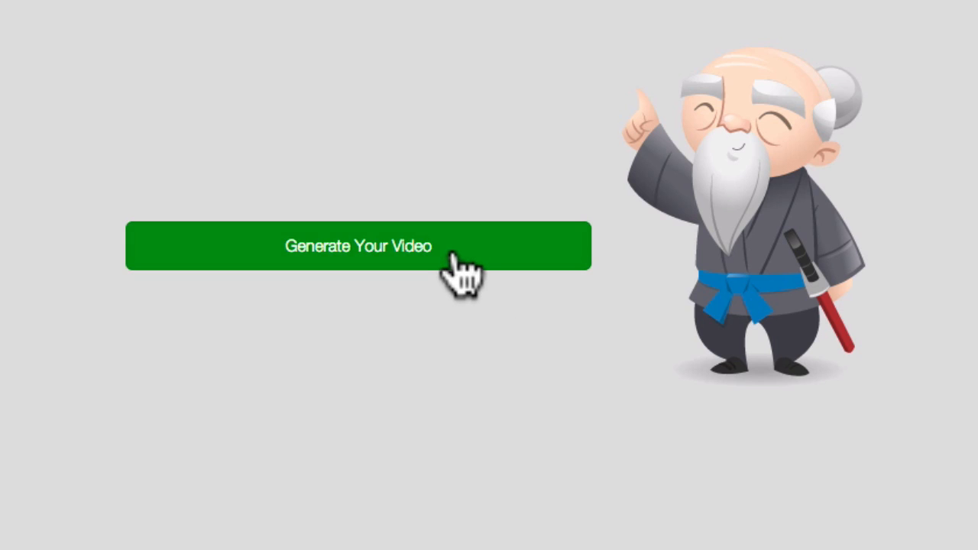
{"action": "left_click", "coordinate": [453, 260]}
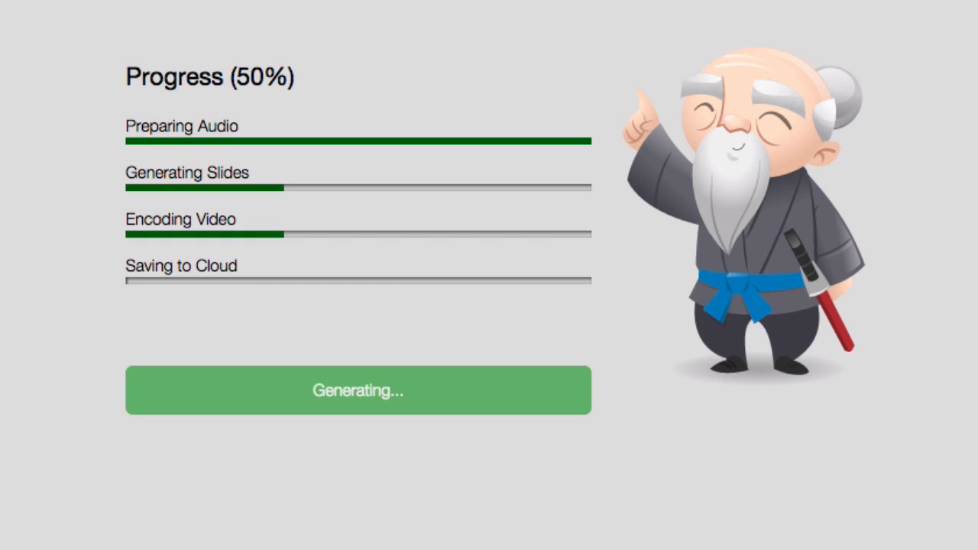